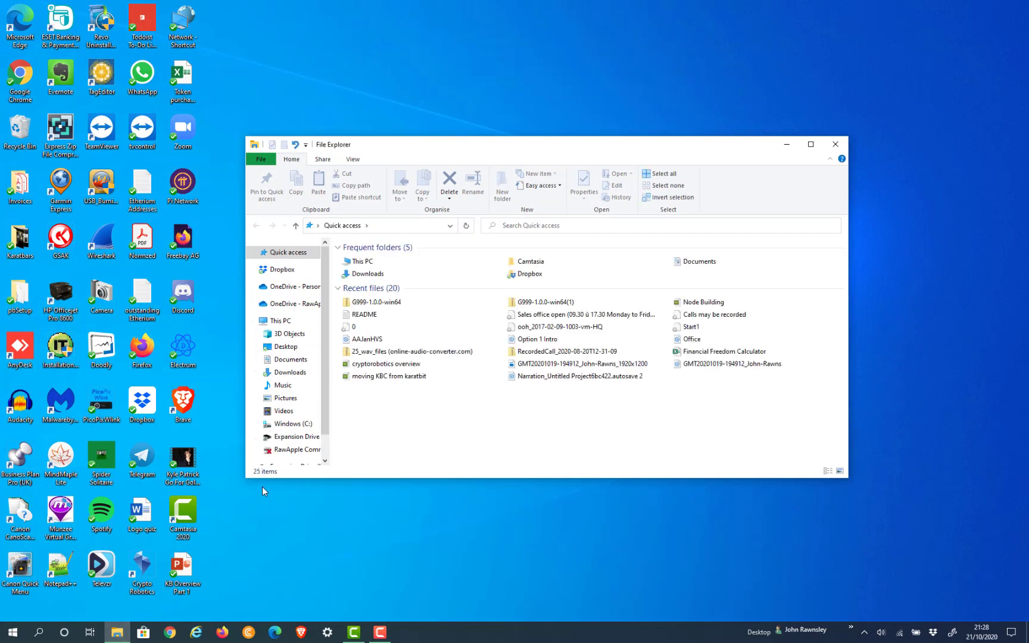
# Create a new folder named G999 on the C: drive and open it
pyautogui.click(295, 425)
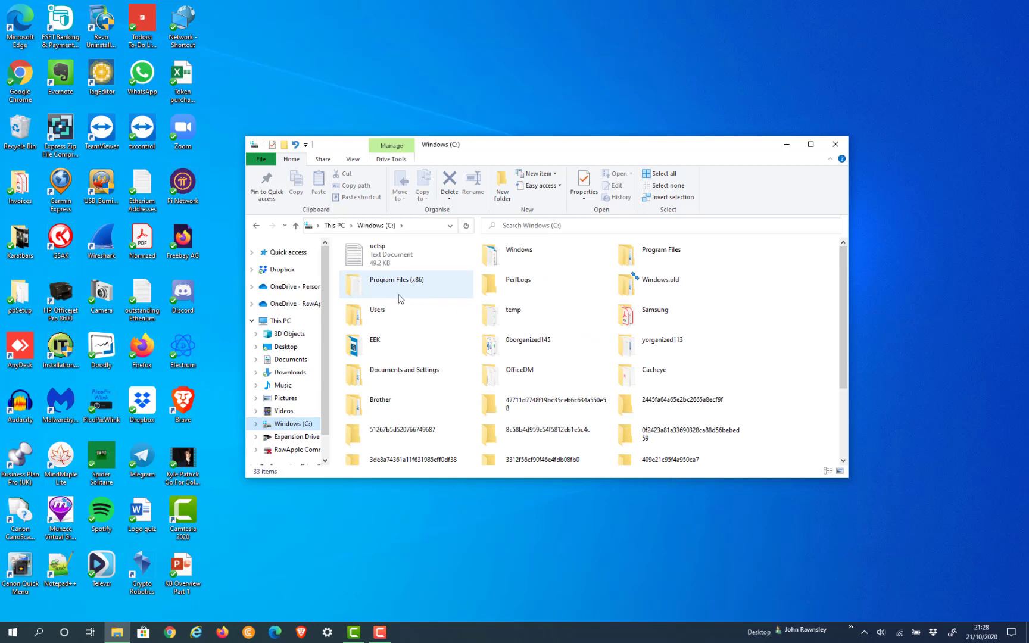
pyautogui.click(500, 192)
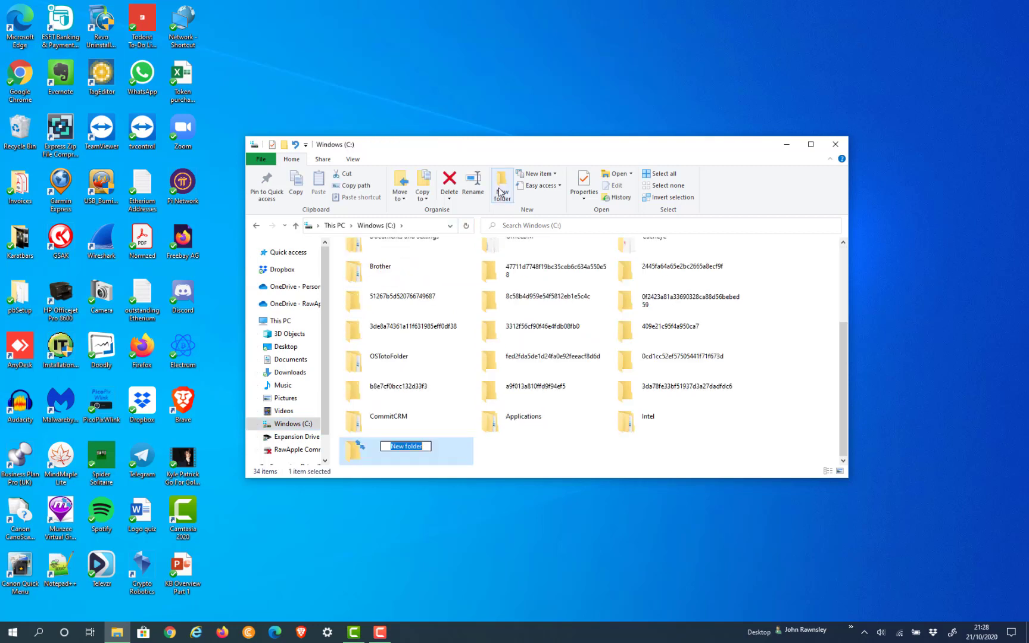
pyautogui.write('G999')
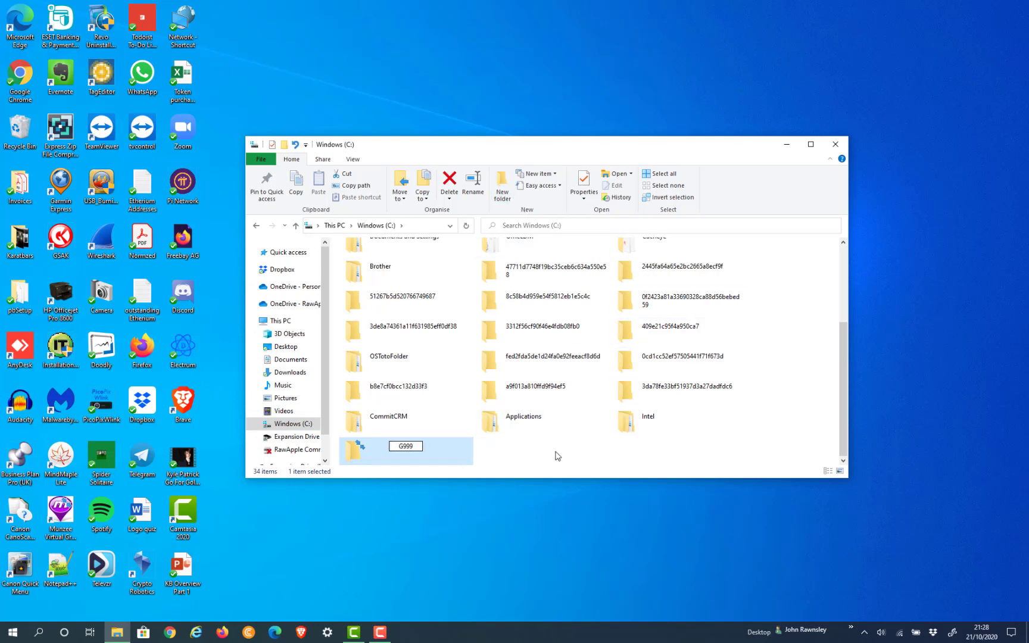
pyautogui.press('Return')
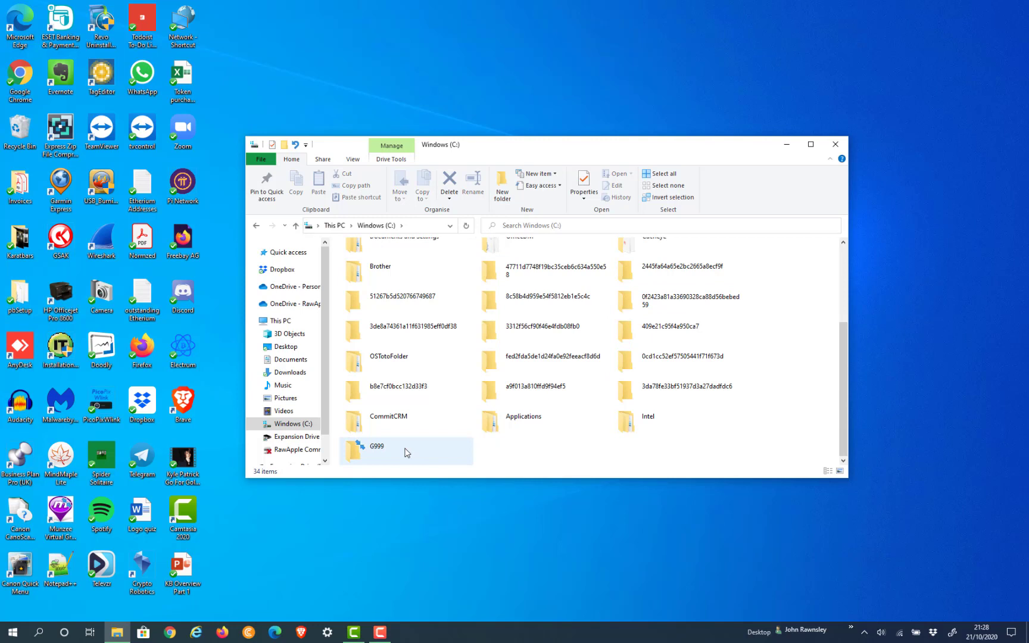
pyautogui.doubleClick(406, 453)
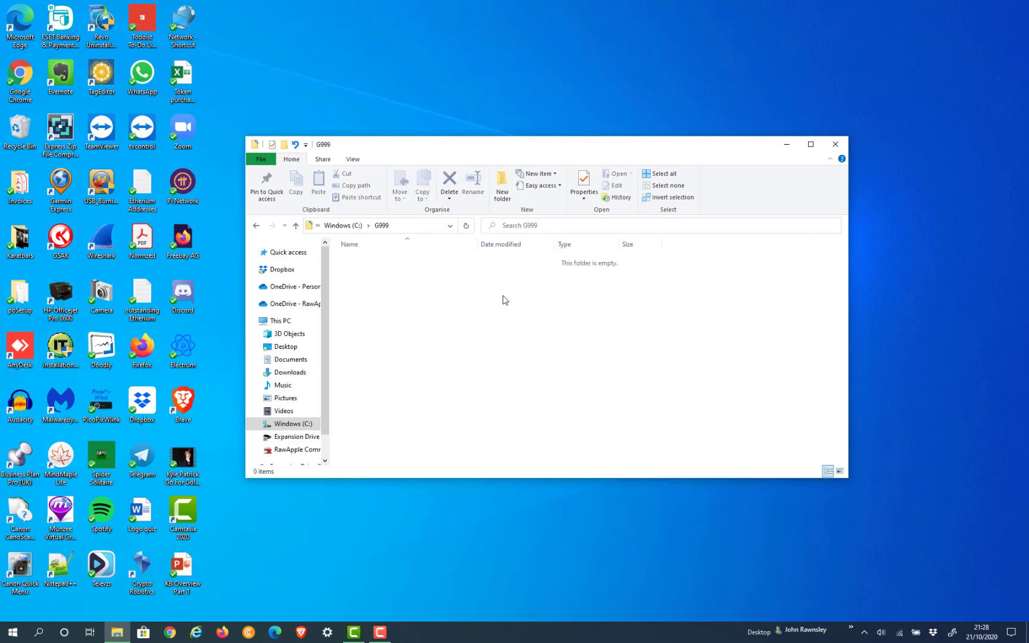
# Create a data folder inside G999 and open it
pyautogui.click(502, 184)
pyautogui.write('data')
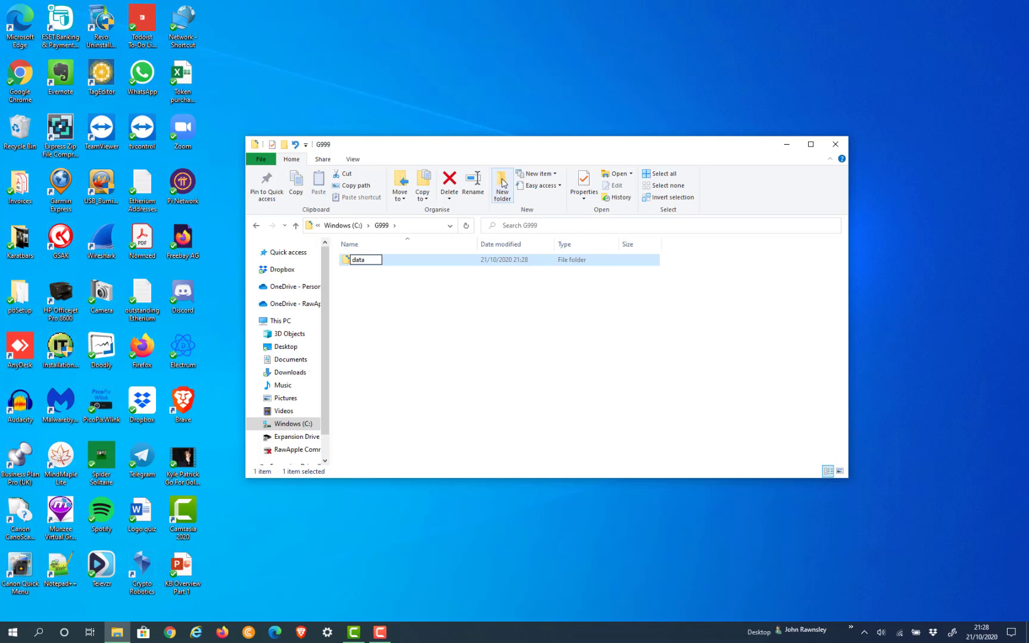
pyautogui.press('Return')
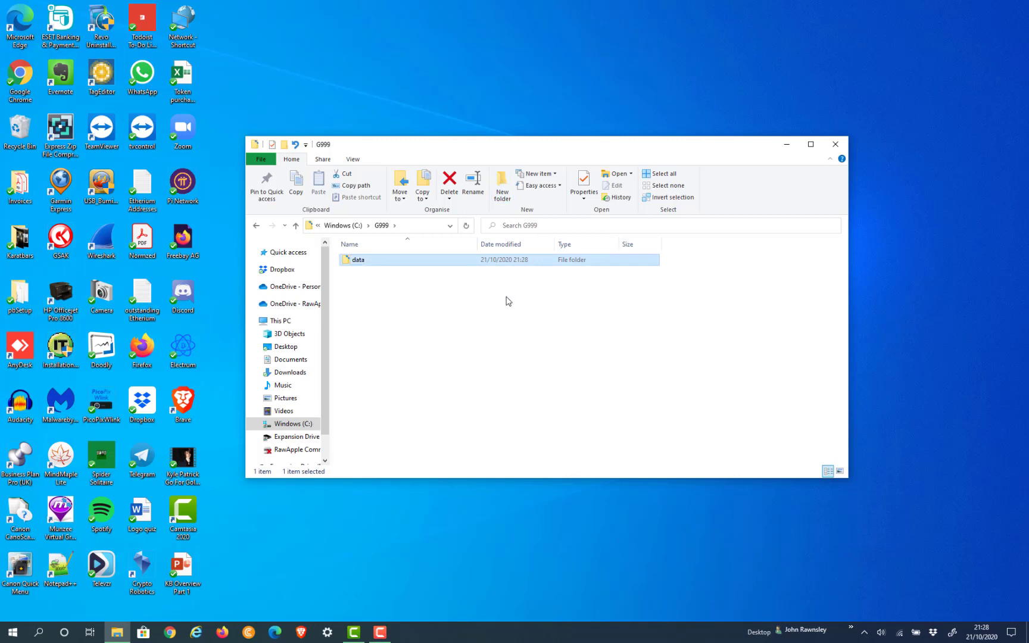
pyautogui.click(488, 341)
pyautogui.doubleClick(369, 265)
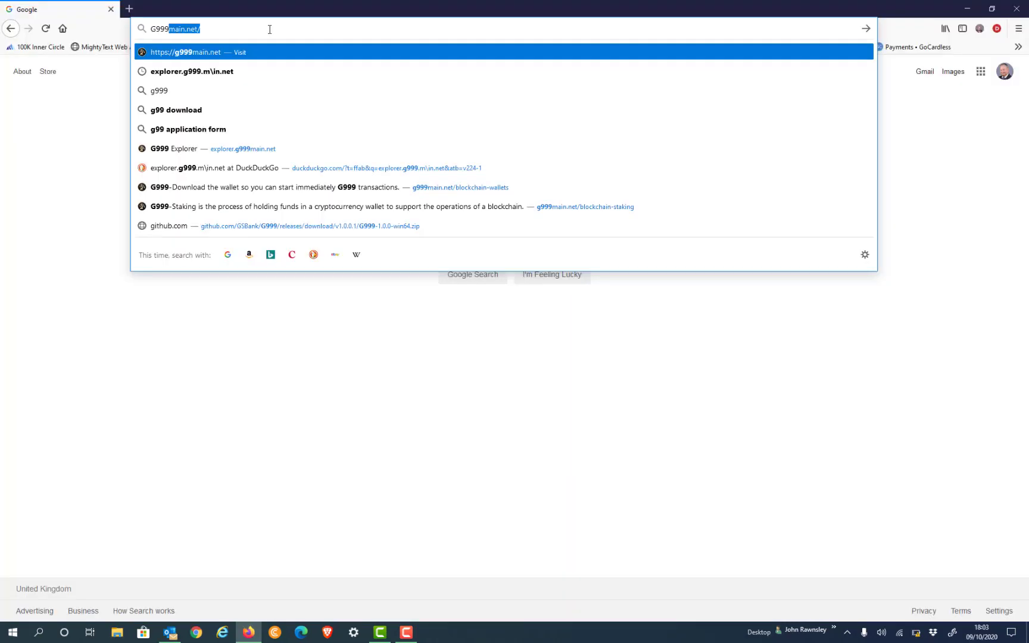
# Enter g999main.net in Firefox's address bar to load the G999 site
pyautogui.write('.')
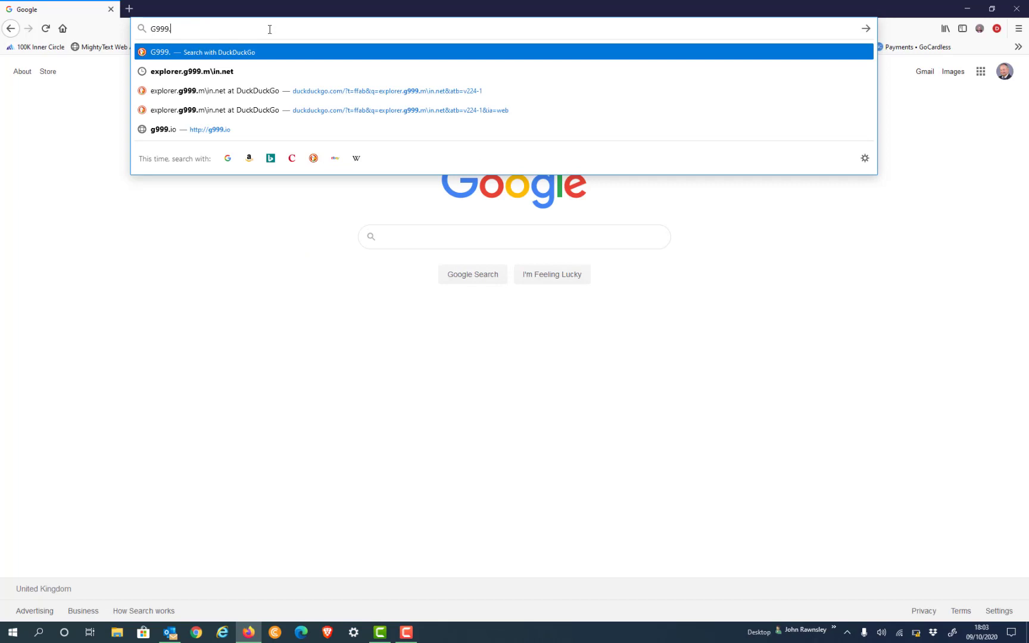
pyautogui.press('BackSpace')
pyautogui.write('main')
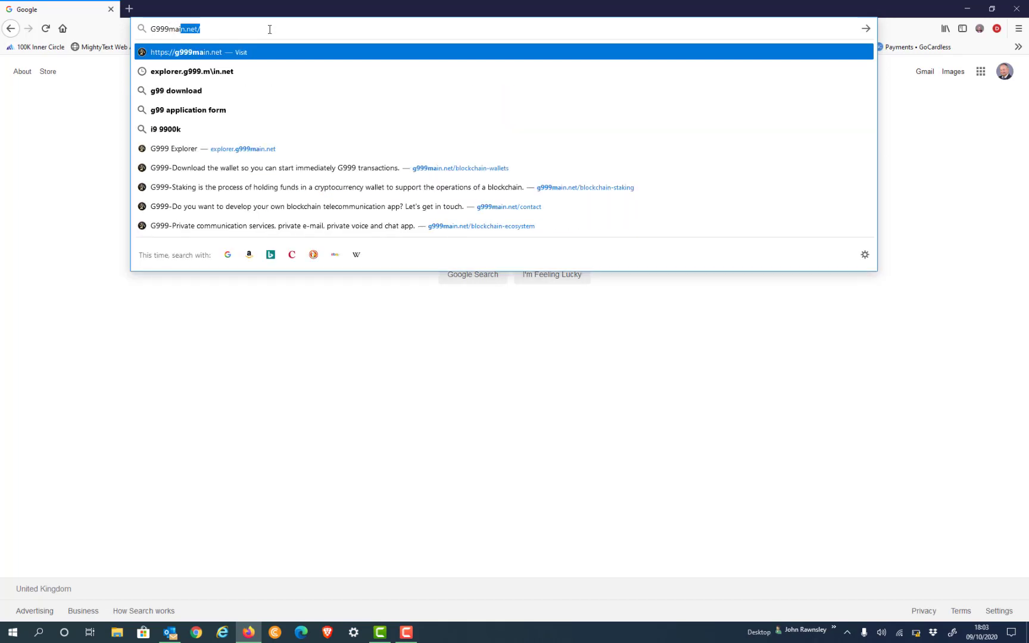
pyautogui.write('.ne')
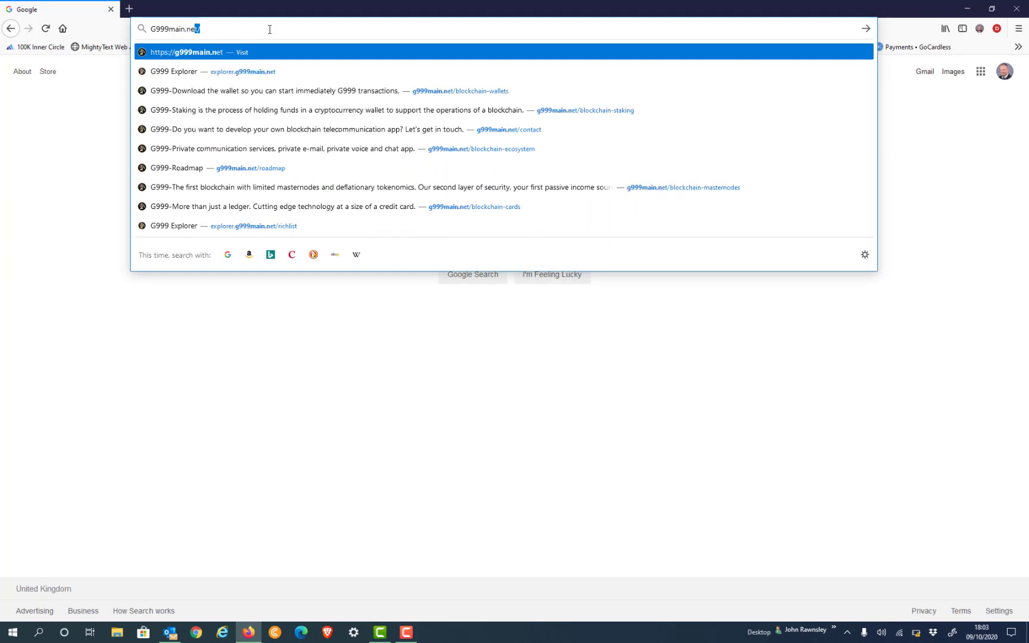
pyautogui.write('t')
pyautogui.press('Return')
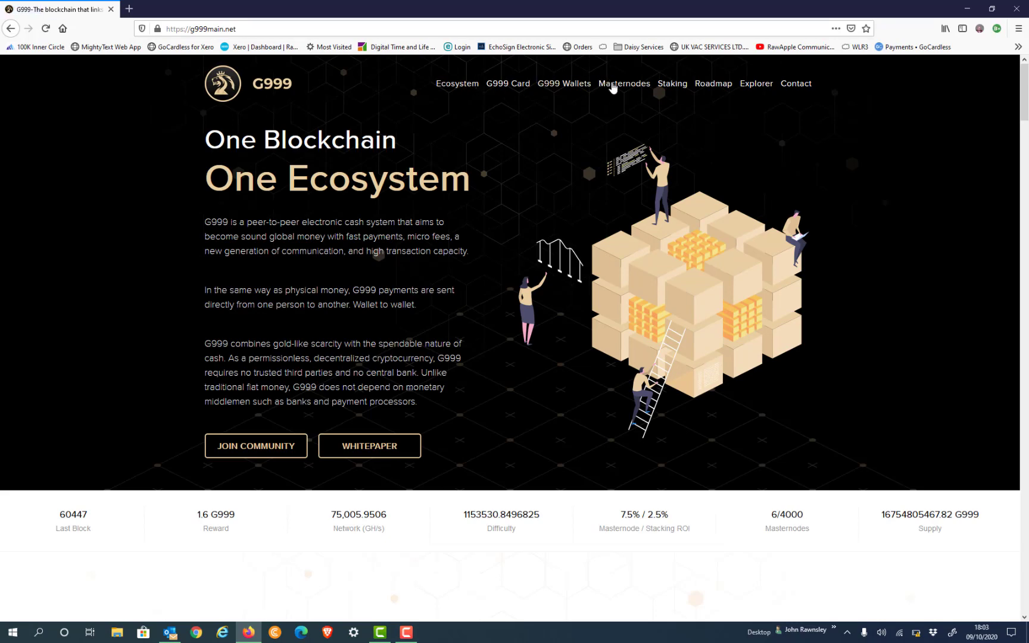
# Download G999-1.0.0-win64.zip from the wallets page and open its Downloads folder
pyautogui.click(575, 88)
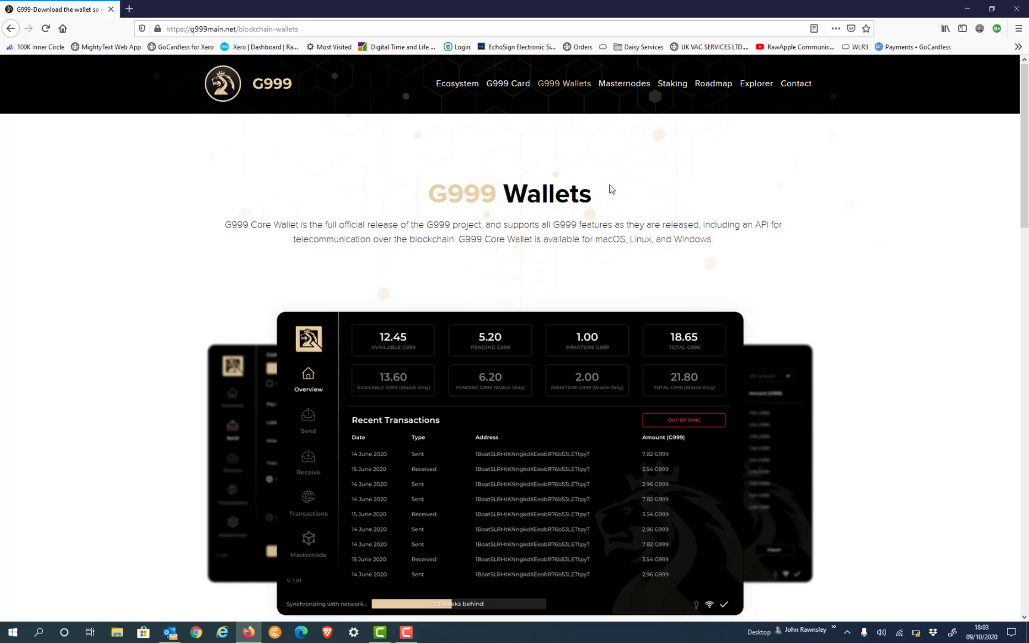
pyautogui.scroll(-5, 610, 189)
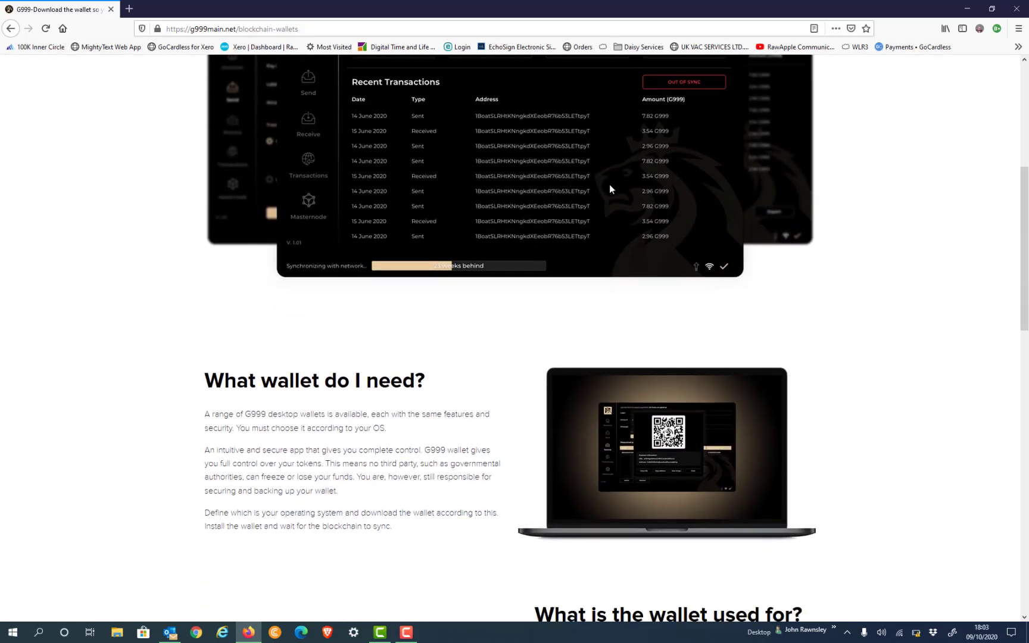
pyautogui.scroll(-1, 609, 188)
pyautogui.scroll(6, 610, 188)
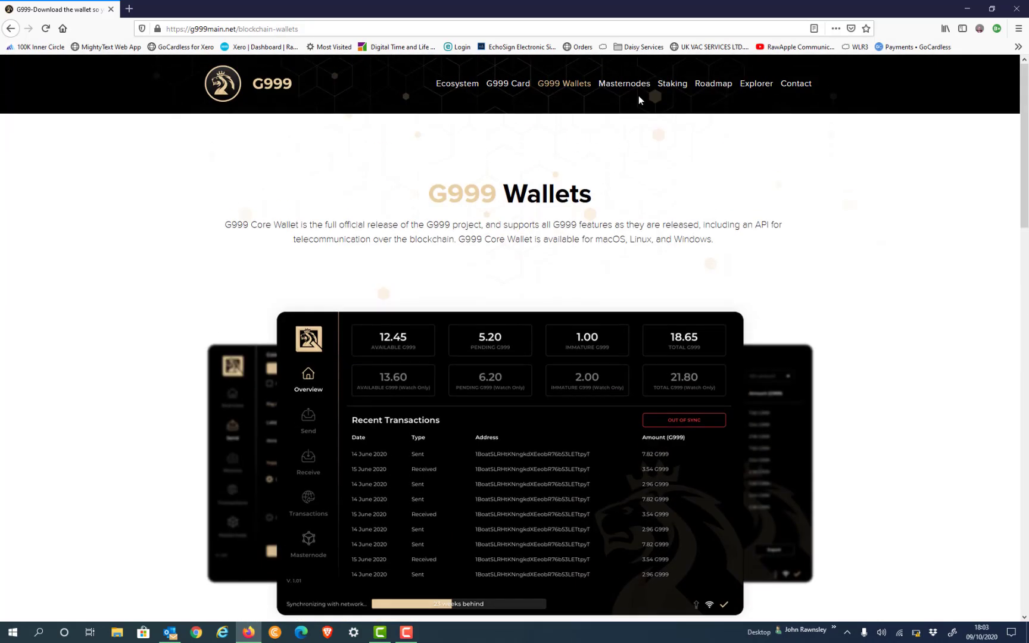
pyautogui.scroll(-8, 638, 96)
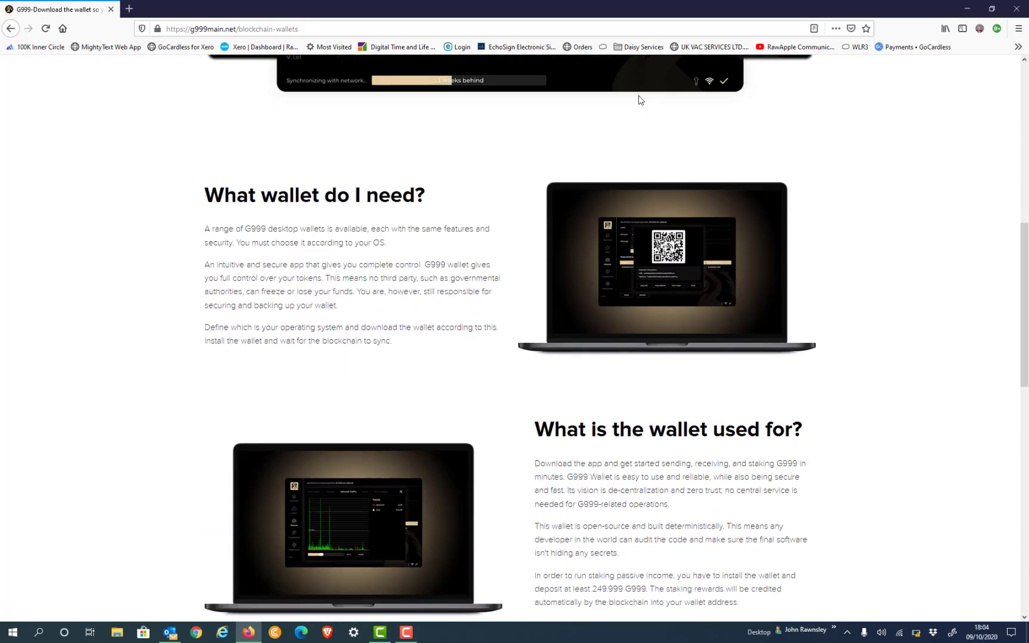
pyautogui.scroll(-9, 638, 99)
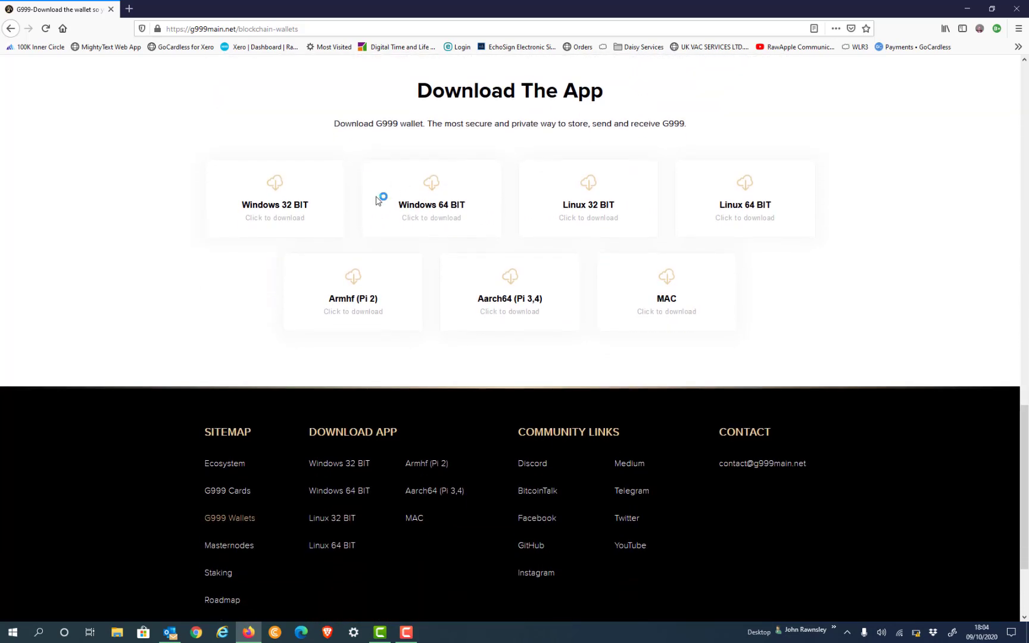
pyautogui.click(435, 223)
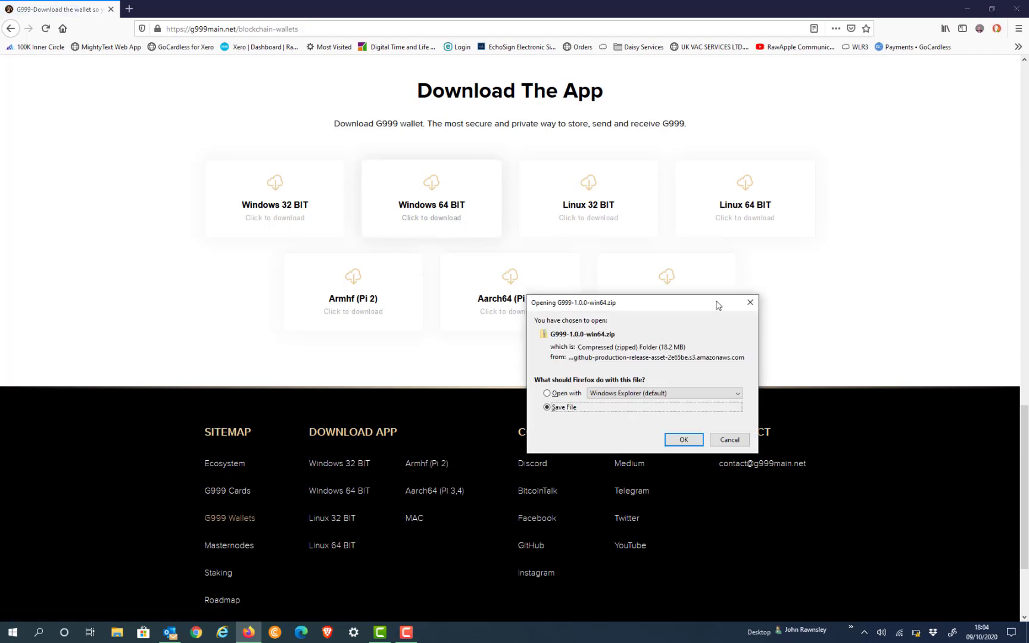
pyautogui.click(682, 439)
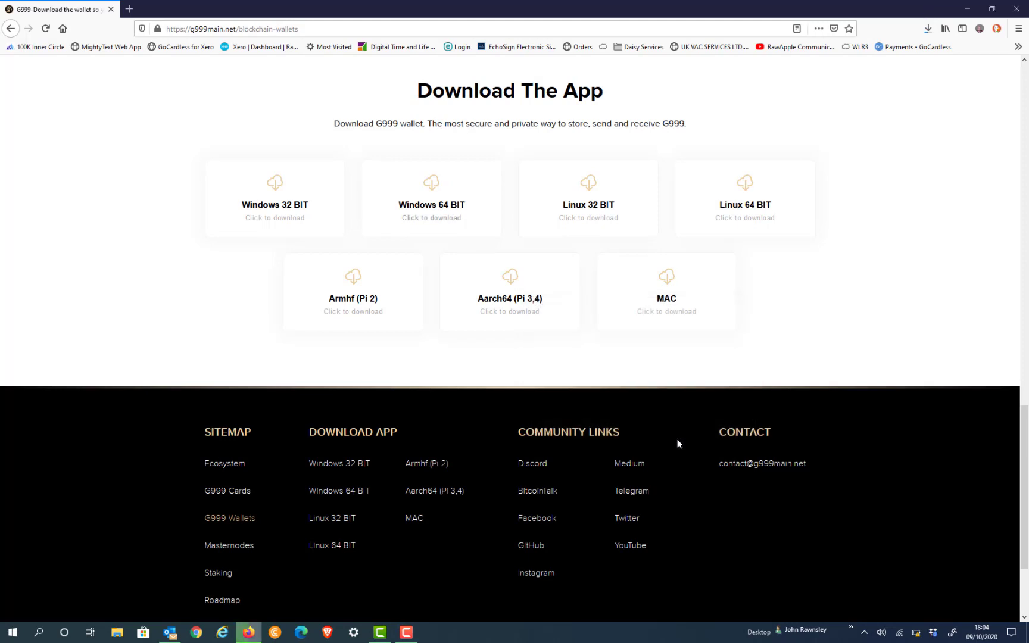
pyautogui.click(928, 28)
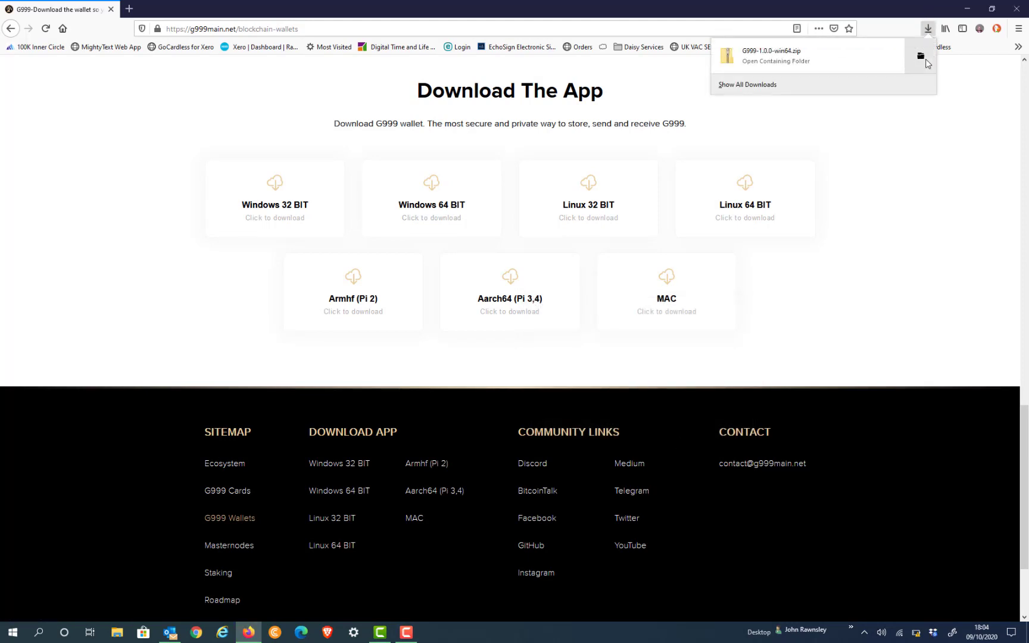
pyautogui.click(929, 59)
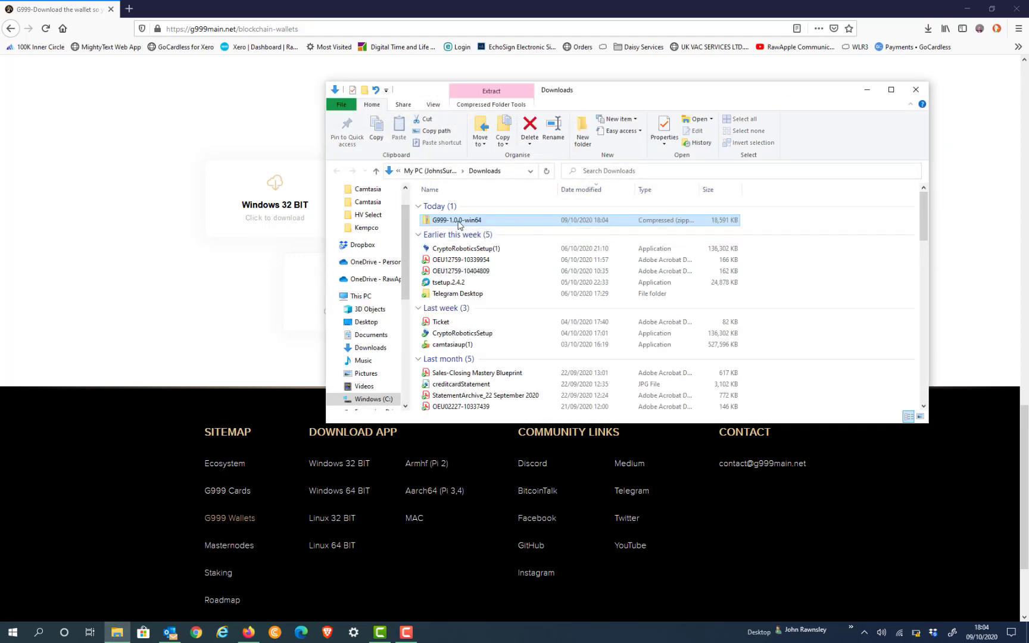
# Extract all files from the G999-1.0.0-win64 zip
pyautogui.click(460, 220)
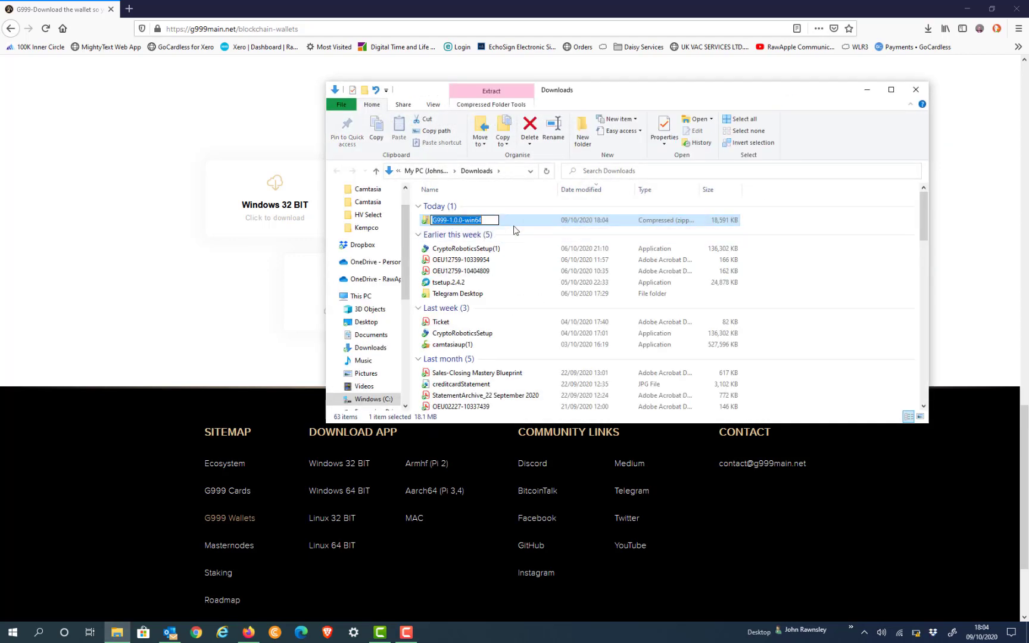
pyautogui.click(448, 224)
pyautogui.doubleClick(446, 222)
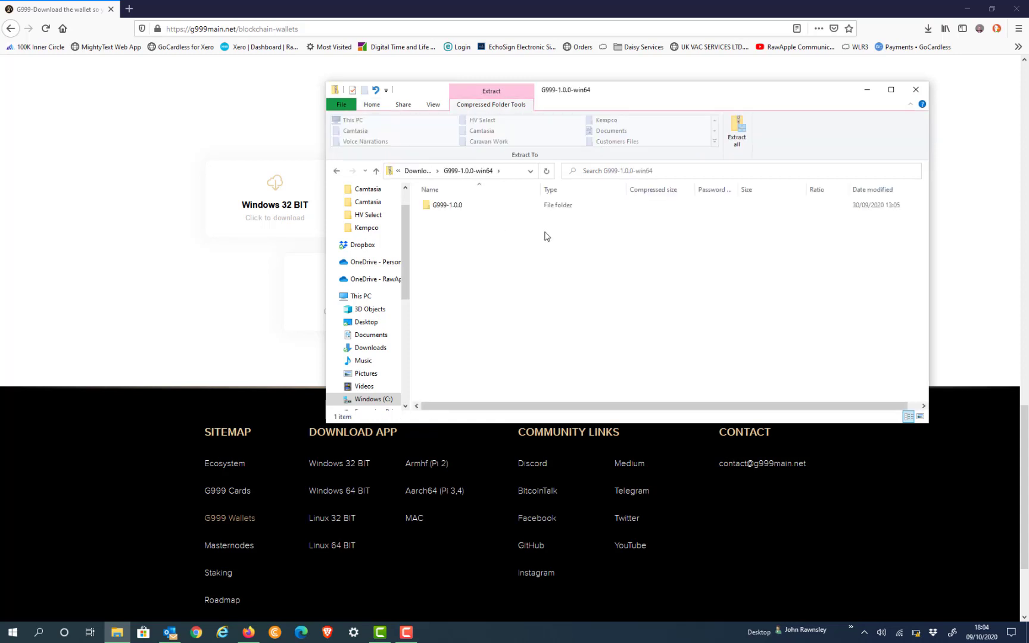
pyautogui.click(742, 133)
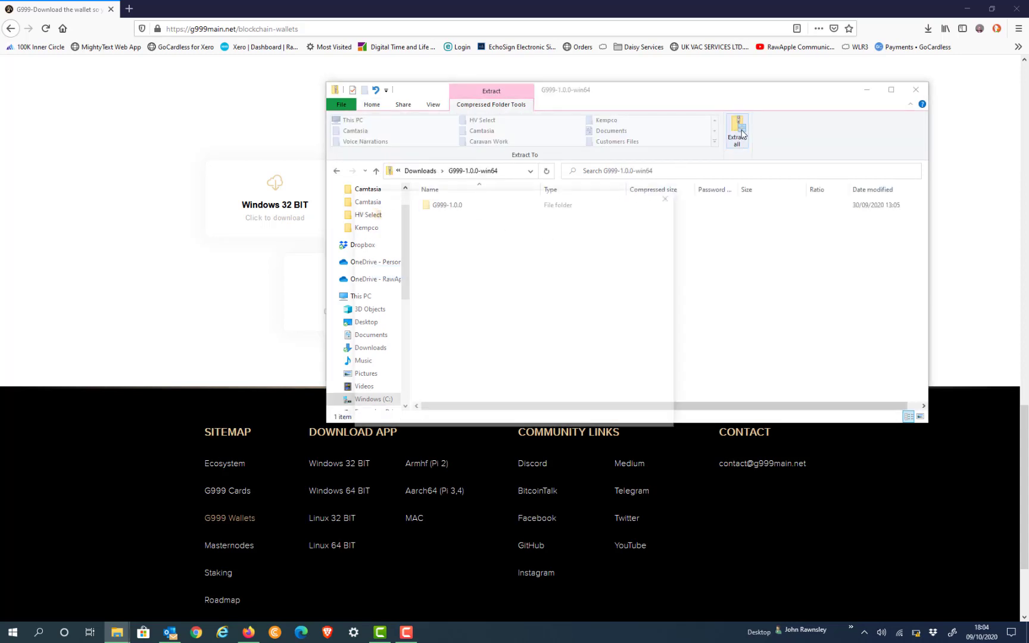
pyautogui.click(621, 420)
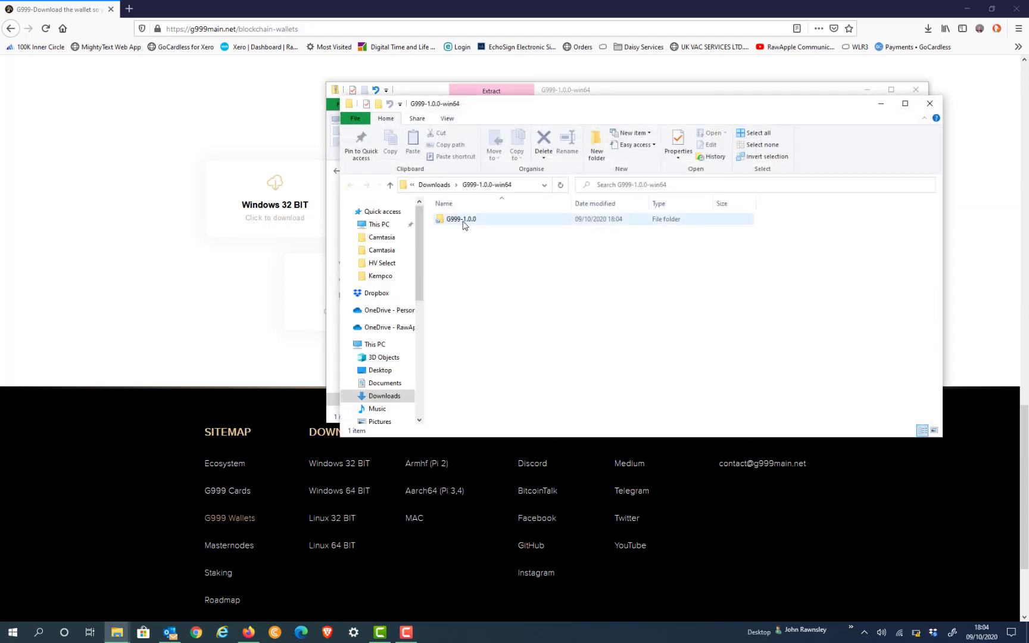
# Launch G999-qt from the G999-1.0.0 folder, running it despite the security warning
pyautogui.doubleClick(463, 220)
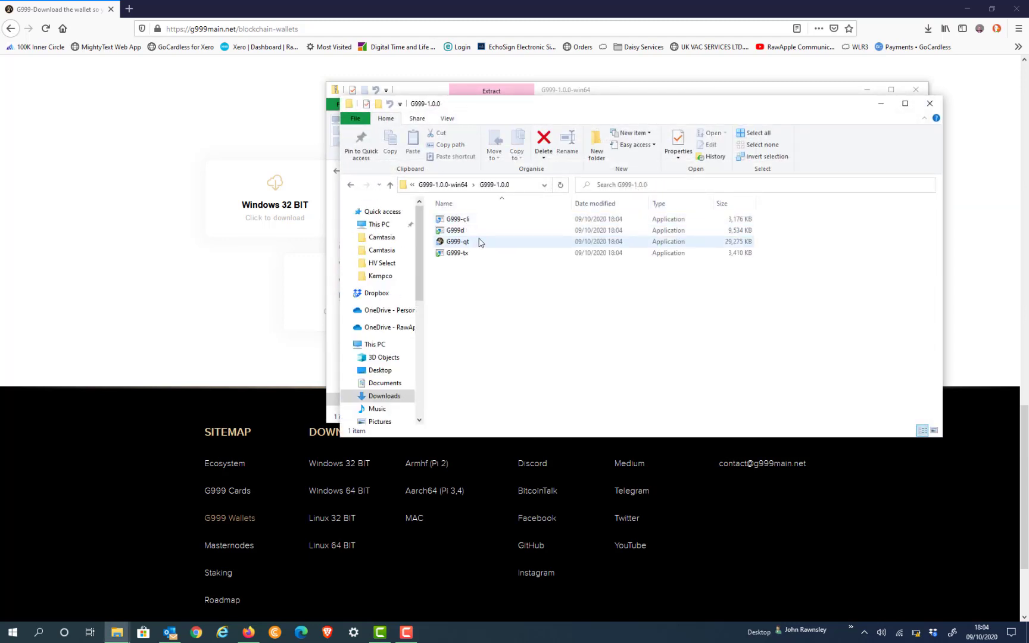
pyautogui.click(475, 244)
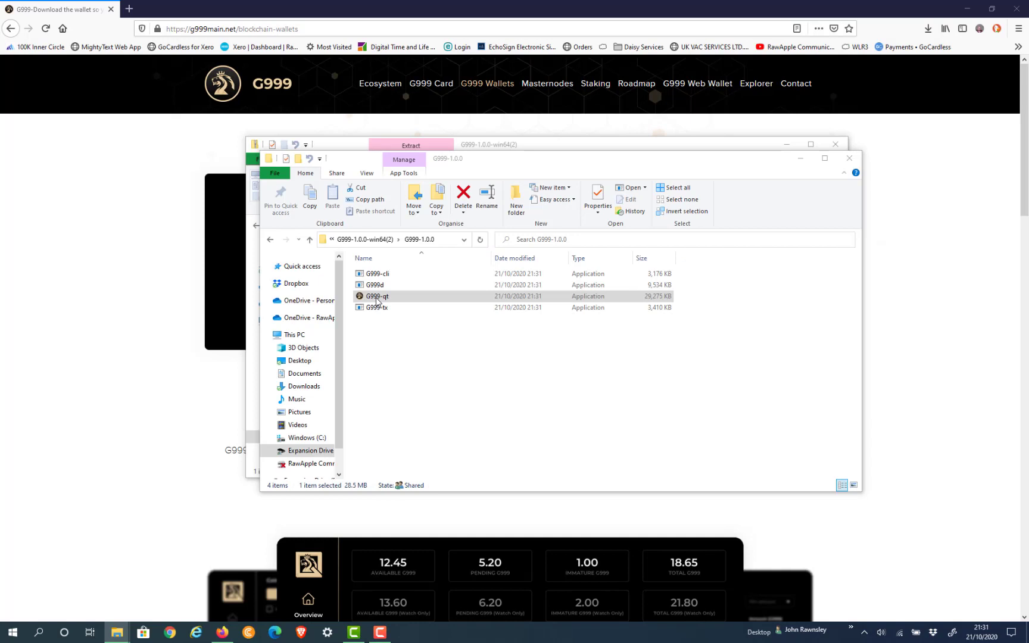
pyautogui.doubleClick(376, 298)
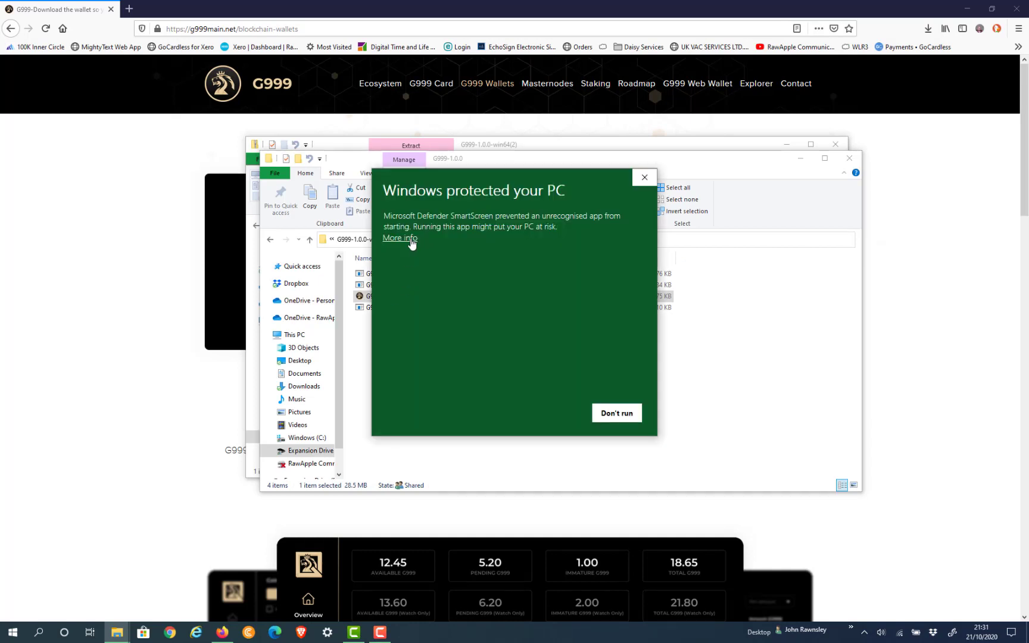
pyautogui.click(410, 240)
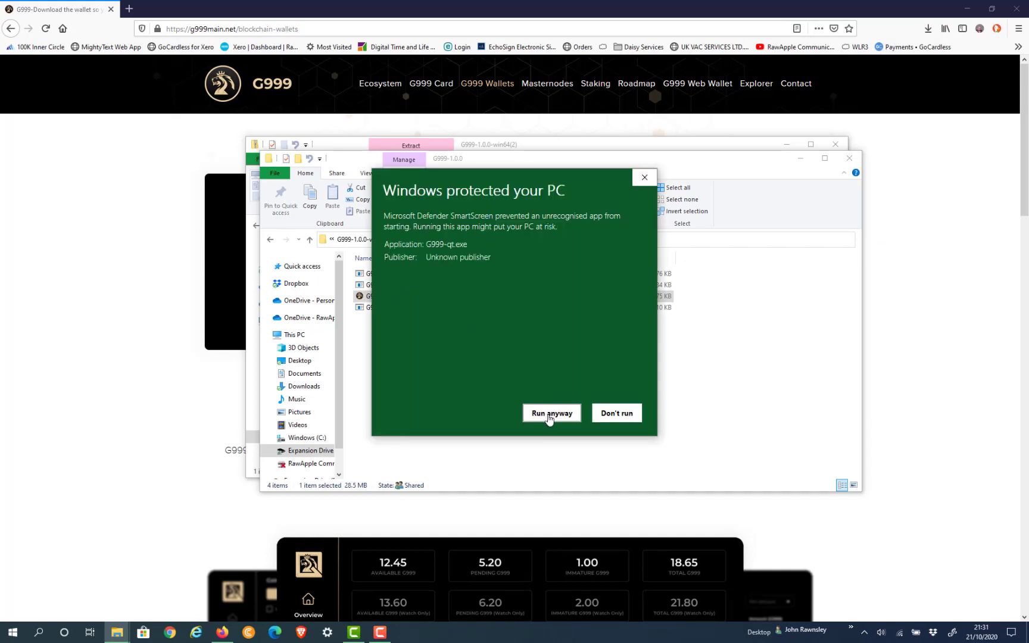
pyautogui.click(549, 417)
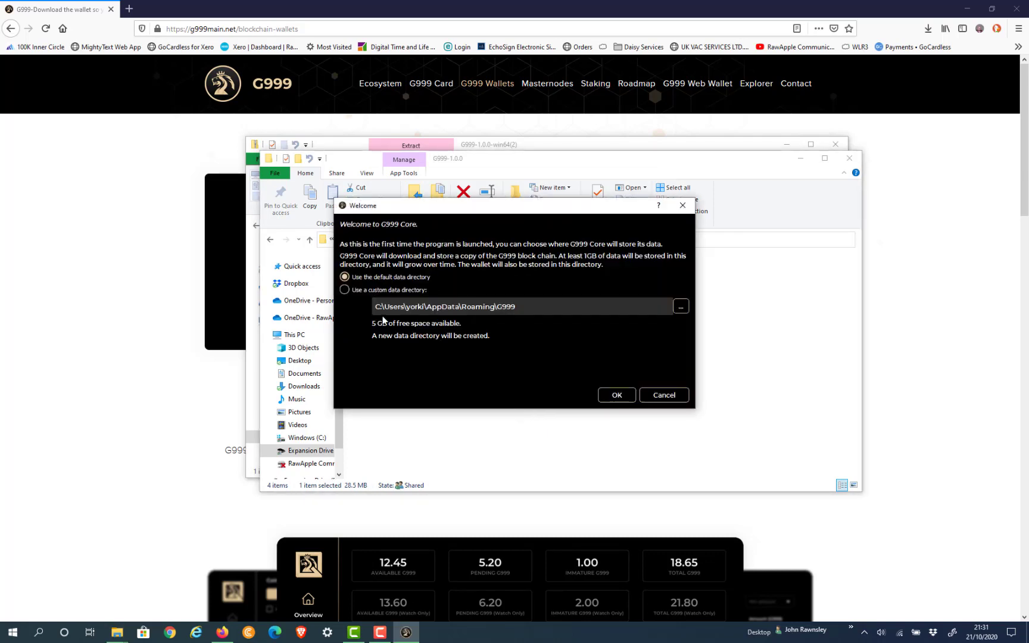
# Choose 'Use a custom data directory' and select the C:\G999\data folder
pyautogui.click(361, 291)
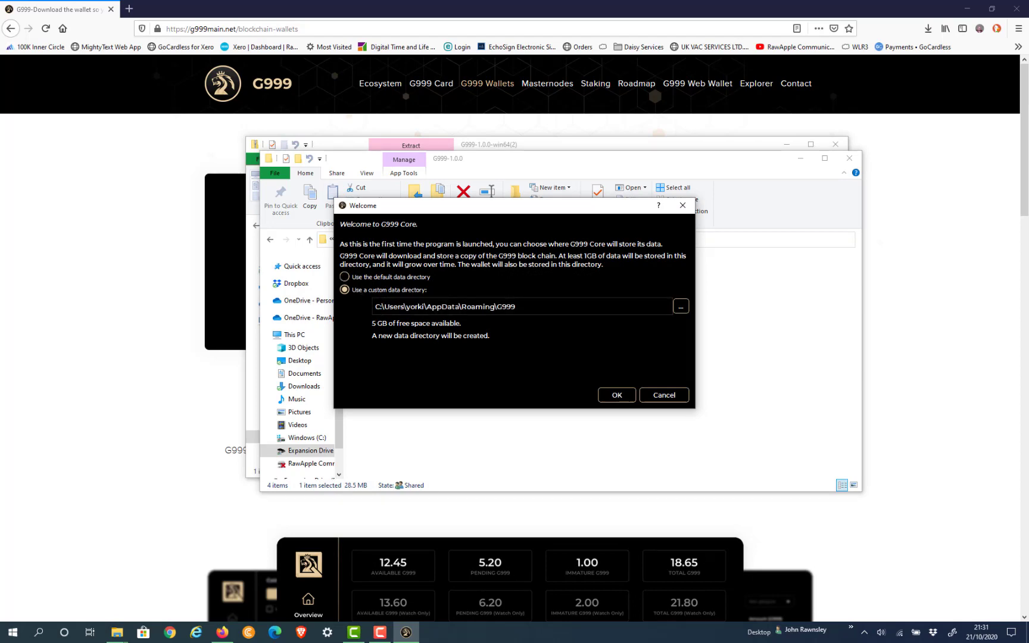
pyautogui.click(680, 308)
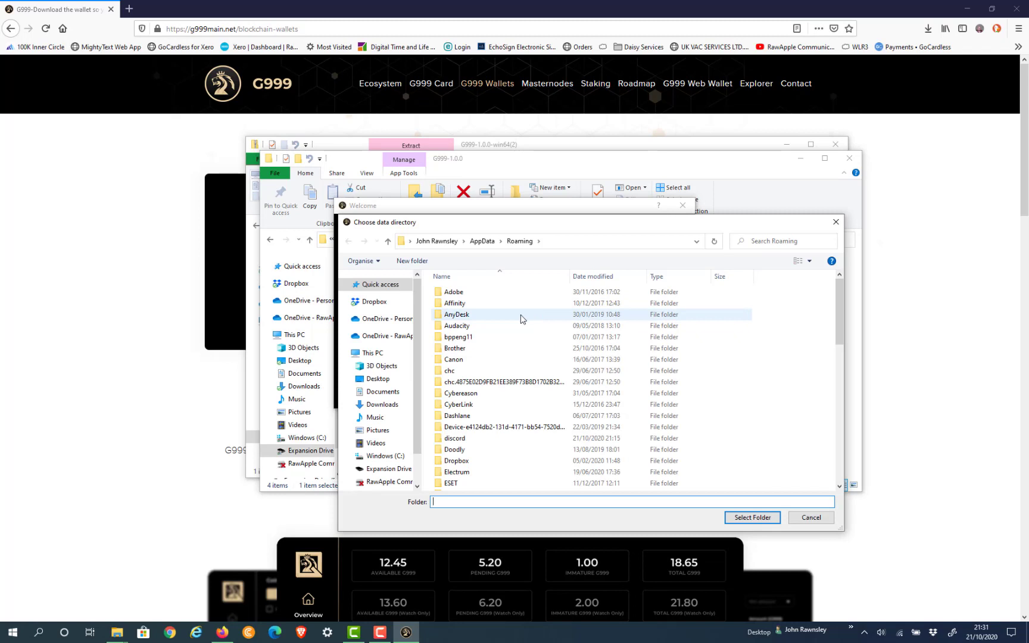
pyautogui.click(384, 456)
pyautogui.scroll(-4, 464, 317)
pyautogui.doubleClick(464, 318)
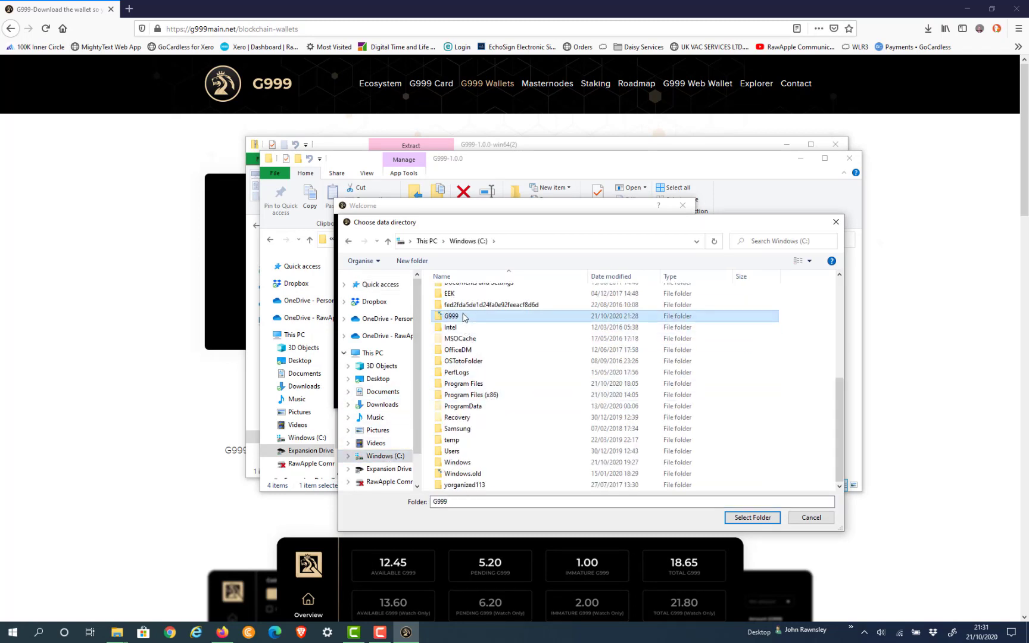
pyautogui.doubleClick(458, 295)
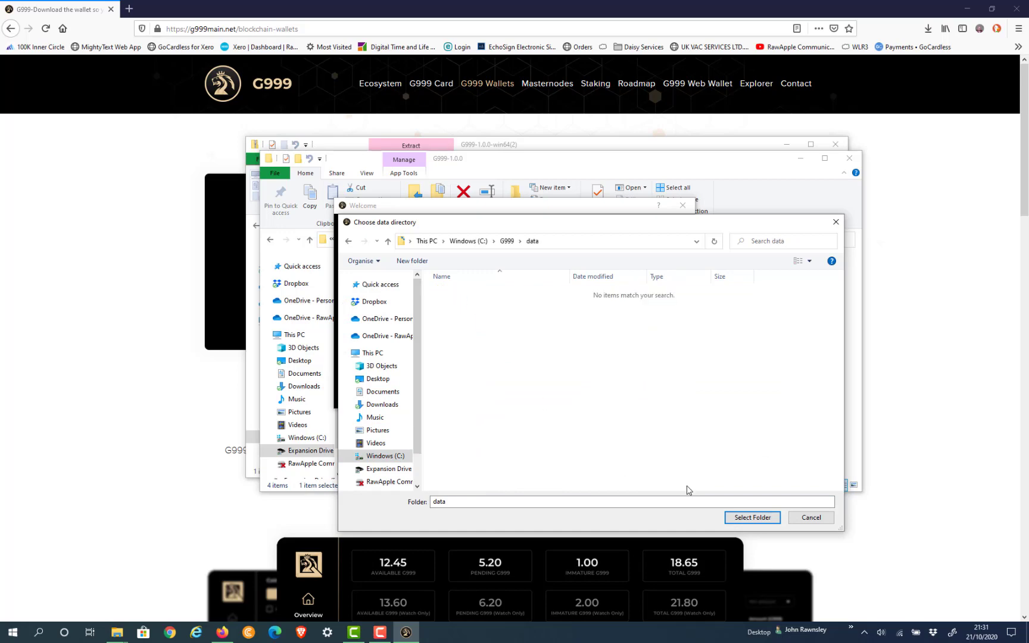
pyautogui.click(752, 517)
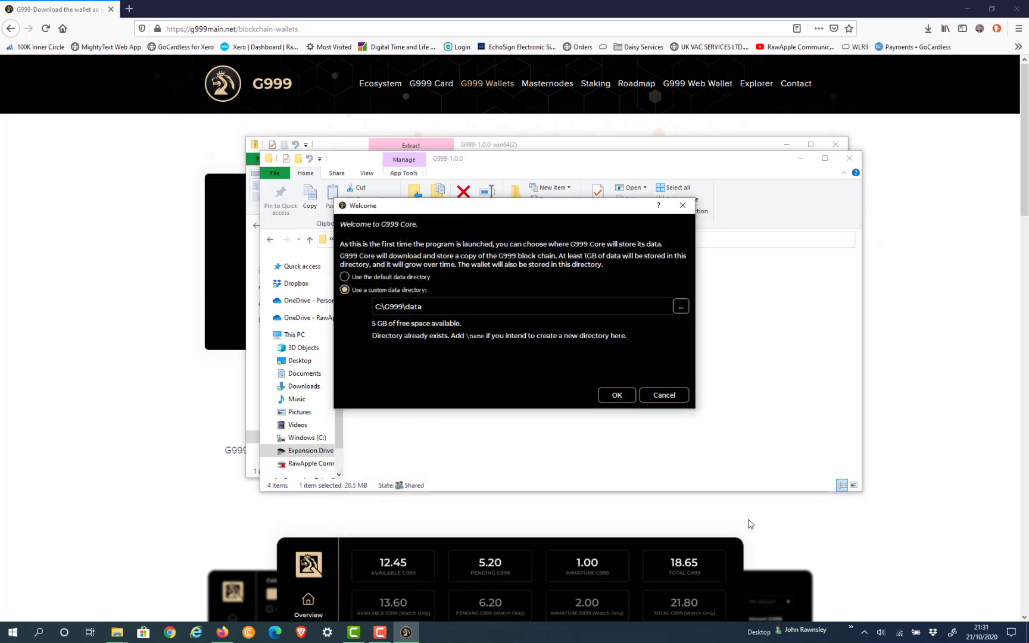
# Accept the C:\G999\data directory in the Welcome dialog to start G999 Core
pyautogui.click(623, 397)
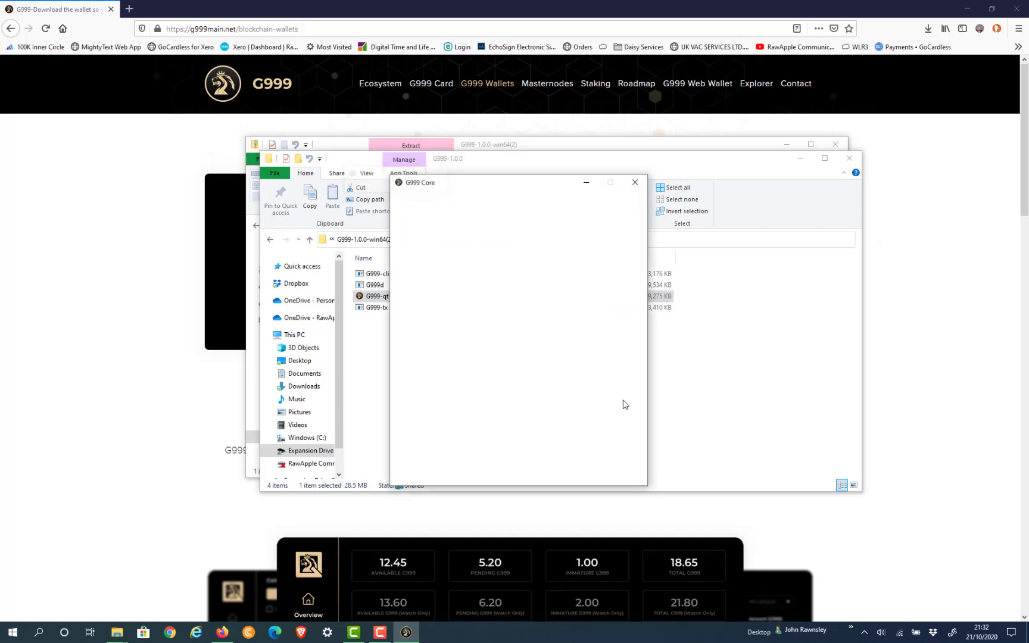